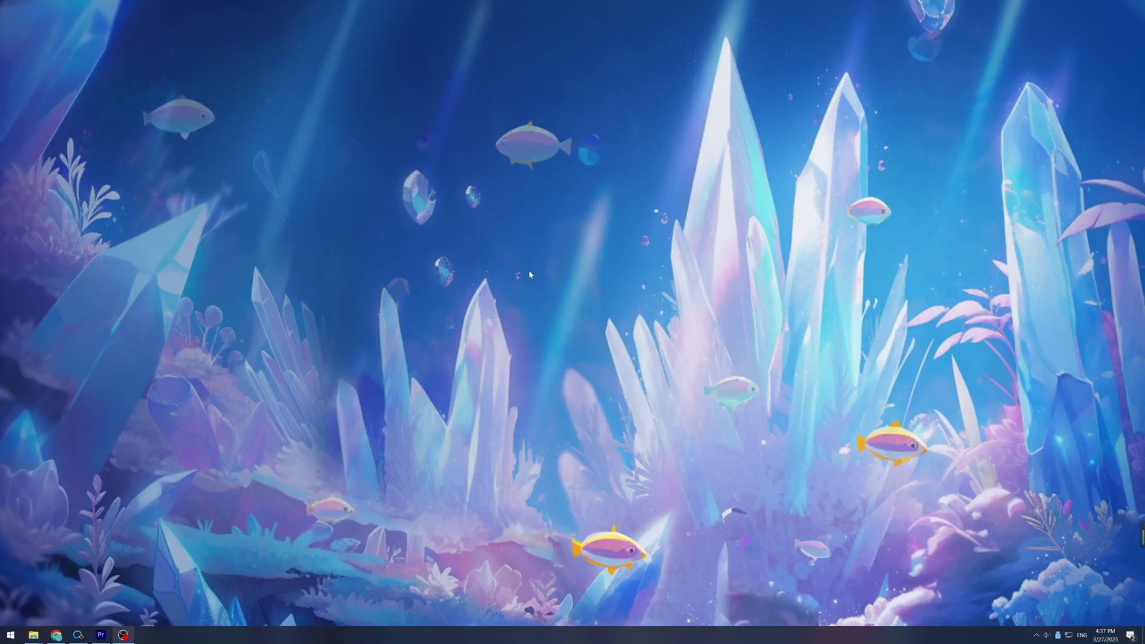
Run 'chkdsk F:/f' and 'attrib -h -r -s /s /d F:\*.*' in an administrator Command Prompt.
key(super+s)
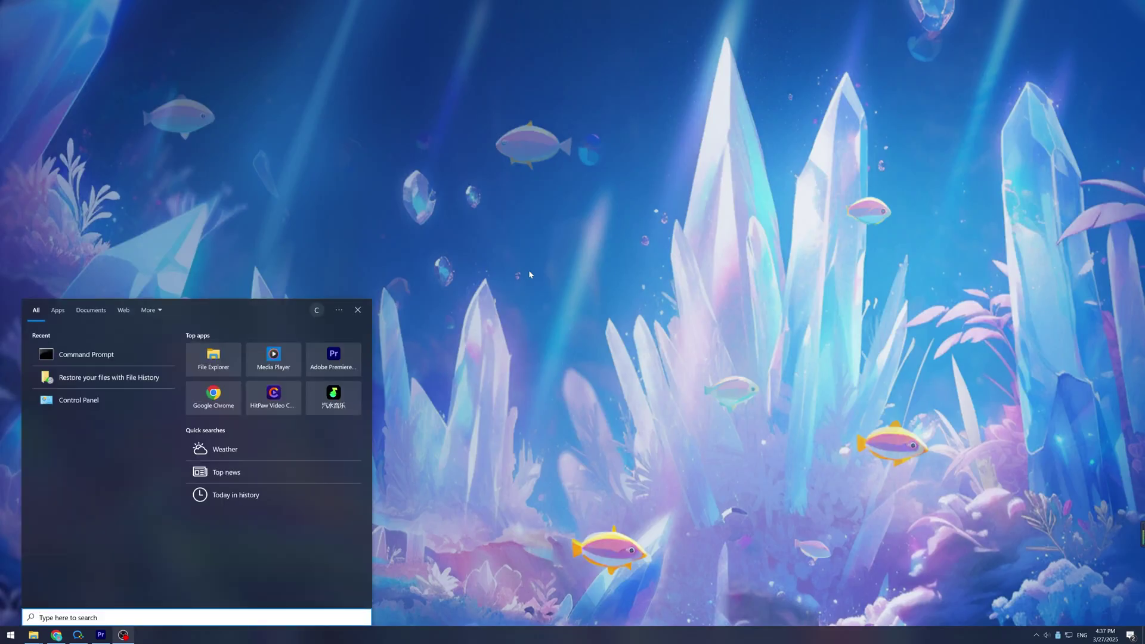
text(cmd)
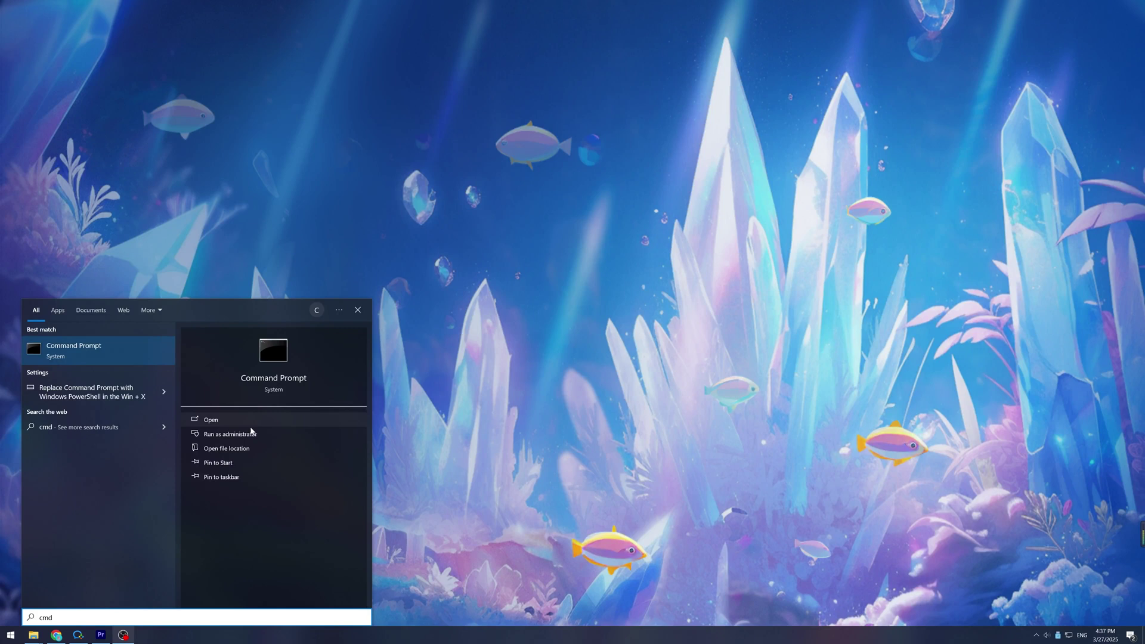
click(250, 434)
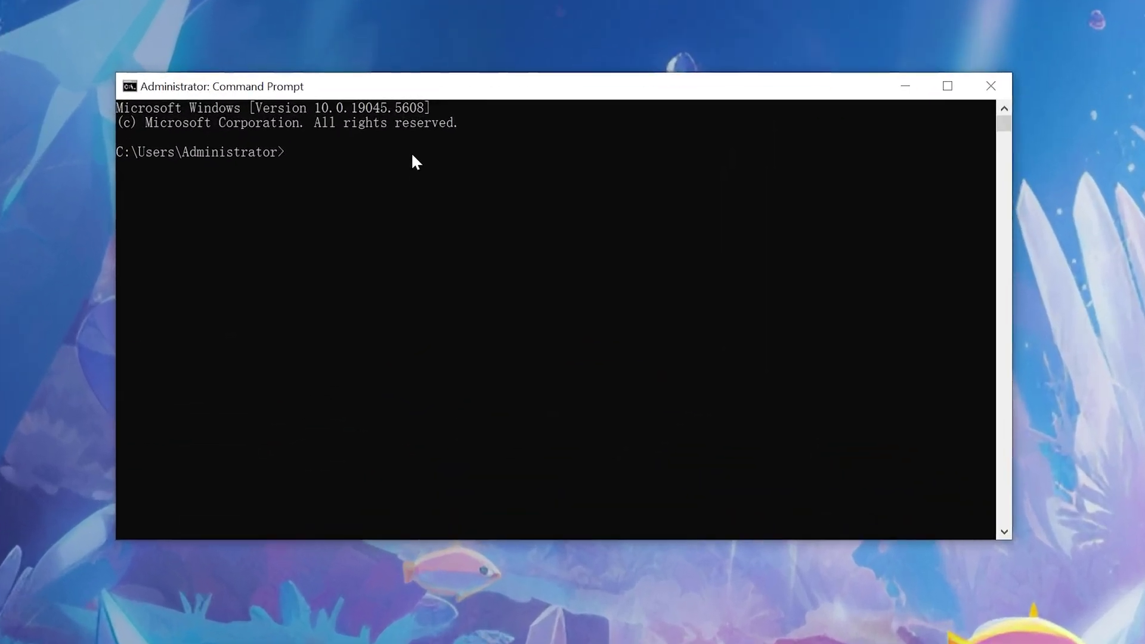
text(chkds)
text(k F:)
text(/f)
key(Return)
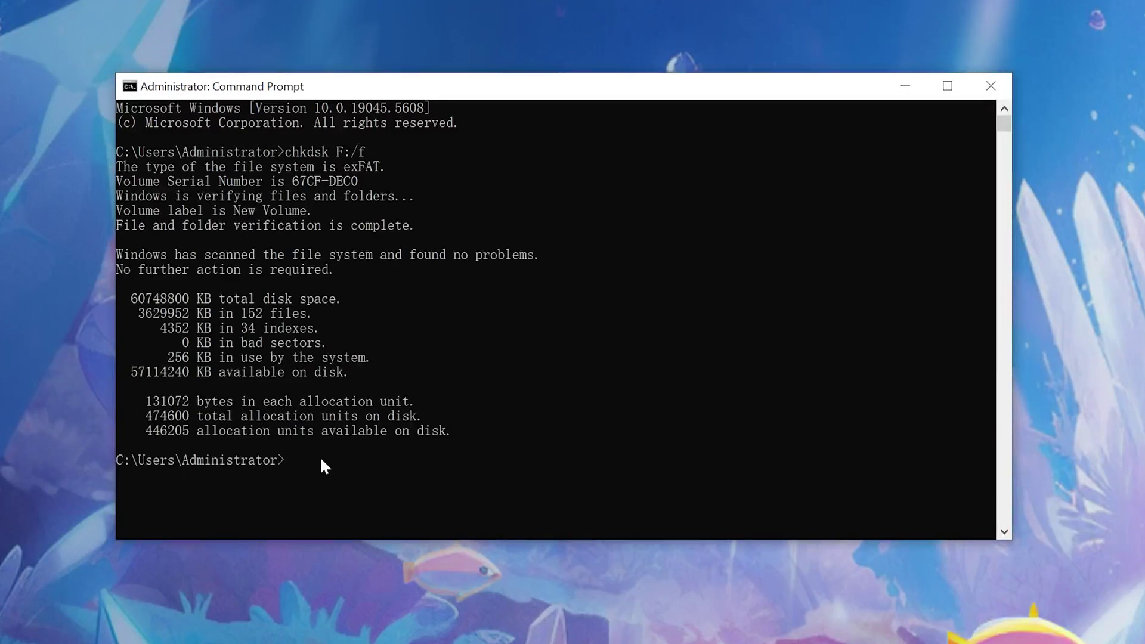
text(attrib -h -r -s /s /d F:\*.*)
key(Return)
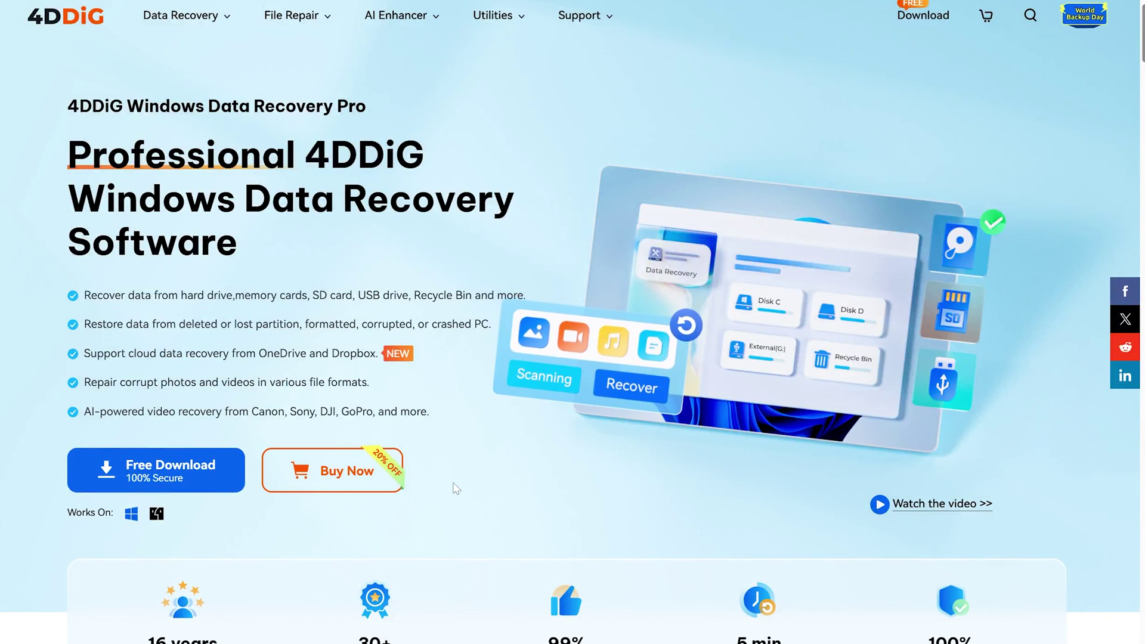
scroll(456, 487, down, 2)
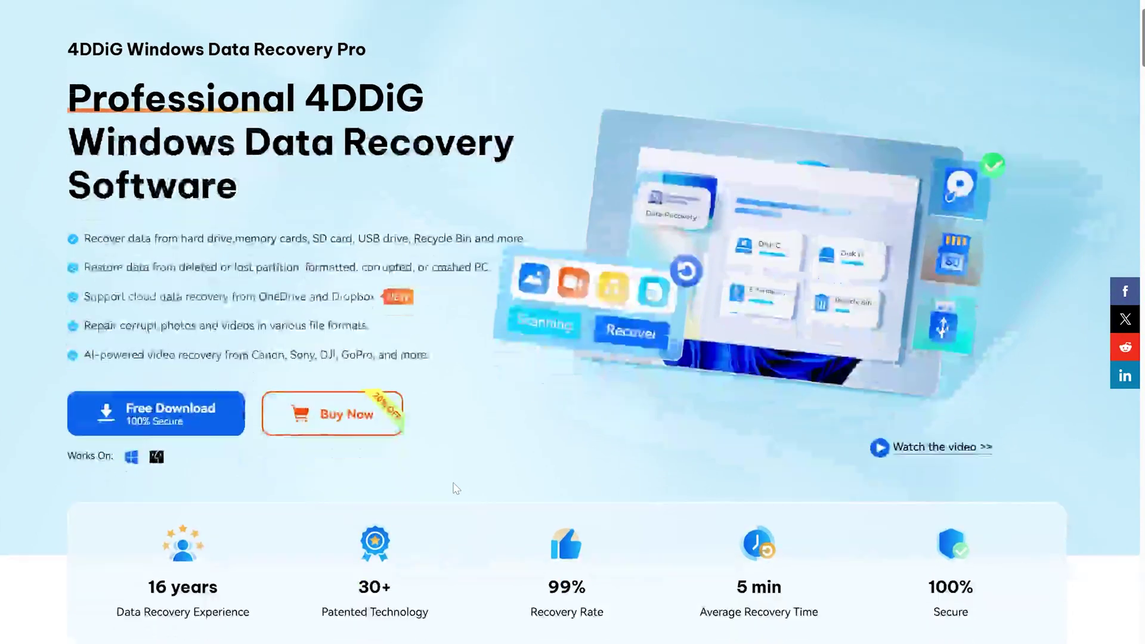
scroll(455, 487, down, 3)
scroll(454, 488, down, 1)
scroll(454, 488, down, 1)
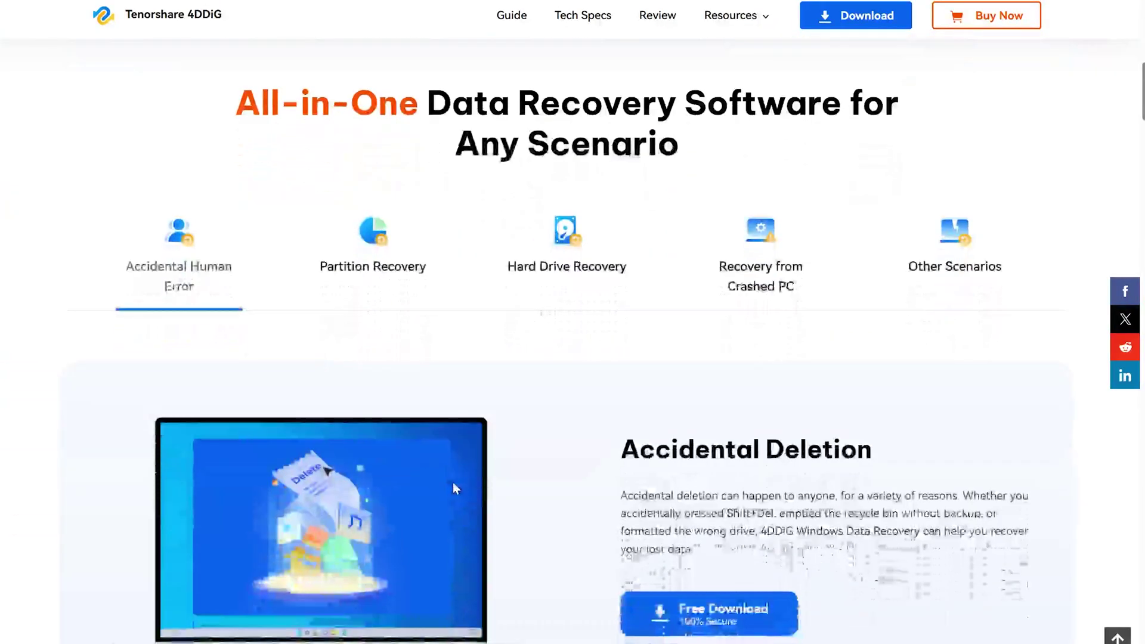
View the Partition Recovery and Hard Drive Recovery scenarios on the 4DDiG product page.
click(365, 273)
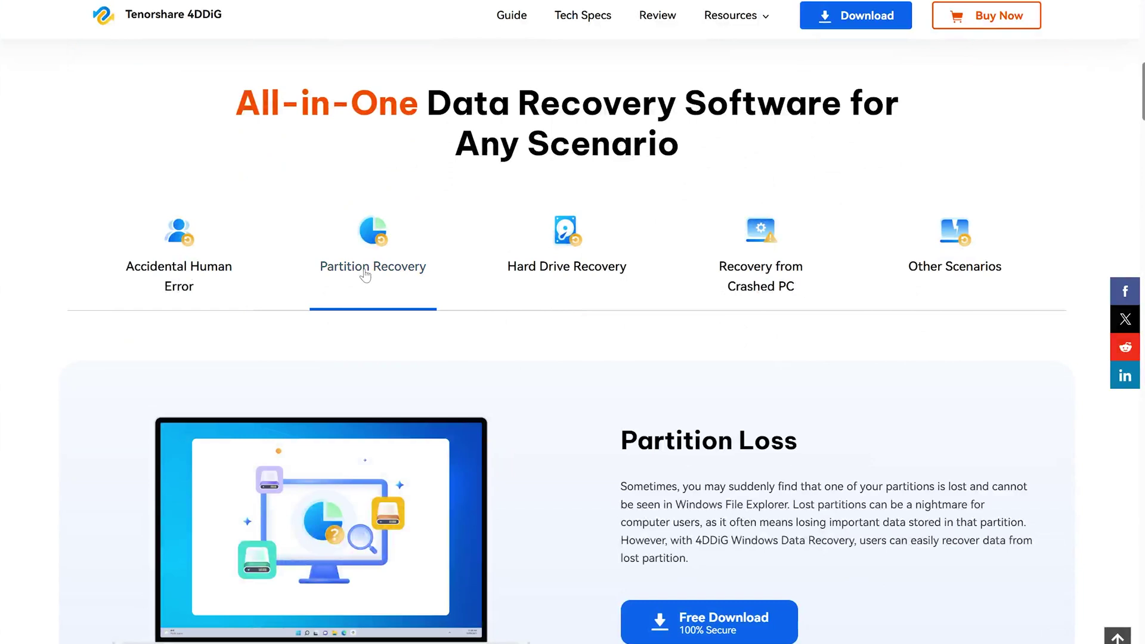
click(566, 265)
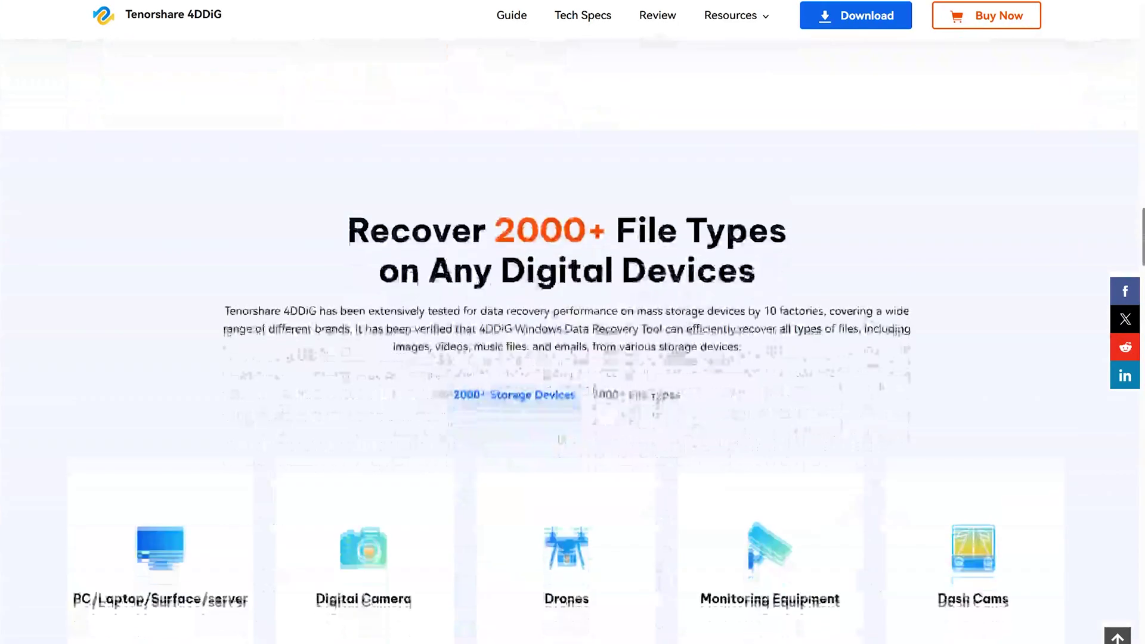
scroll(573, 384, down, 5)
scroll(585, 407, down, 2)
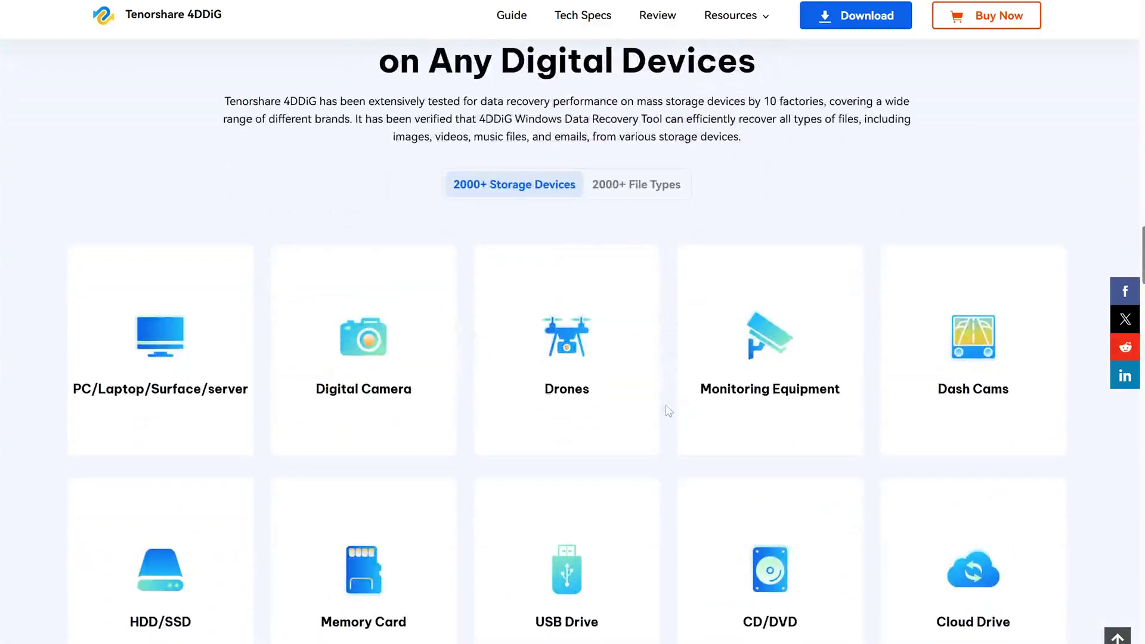
scroll(666, 412, down, 1)
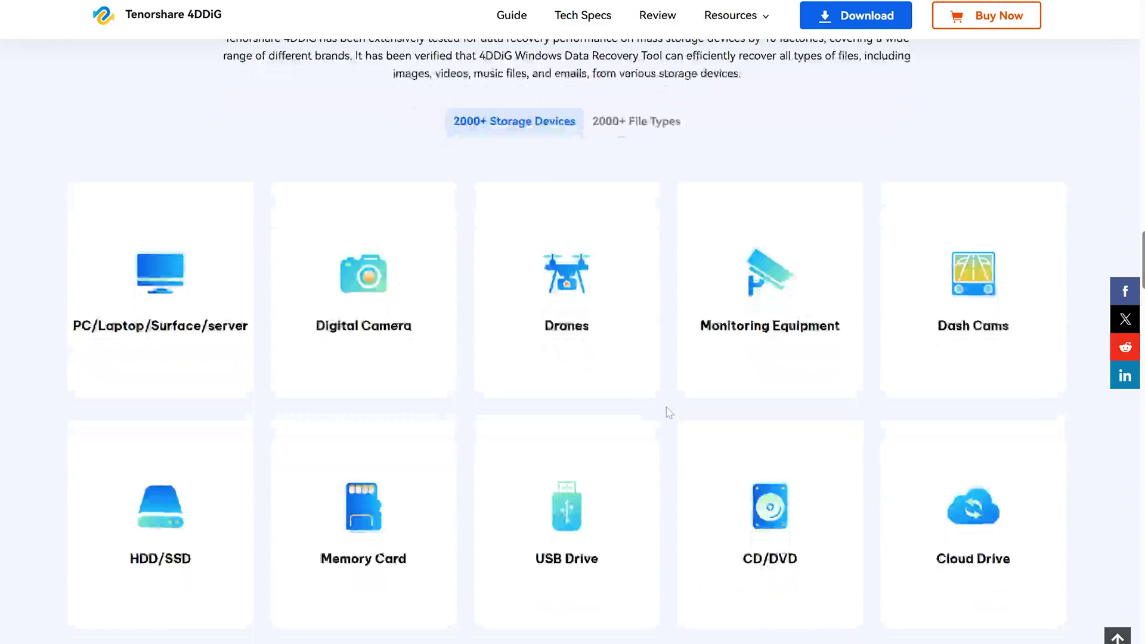
scroll(667, 413, down, 2)
scroll(667, 413, down, 3)
scroll(667, 412, down, 2)
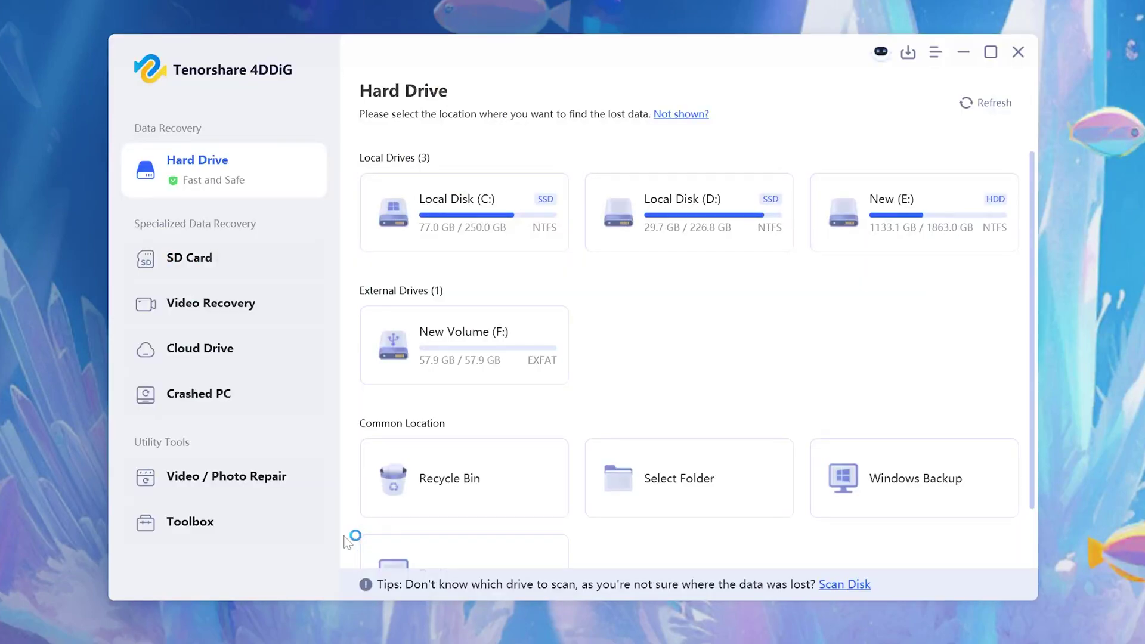
mouse_move(464, 344)
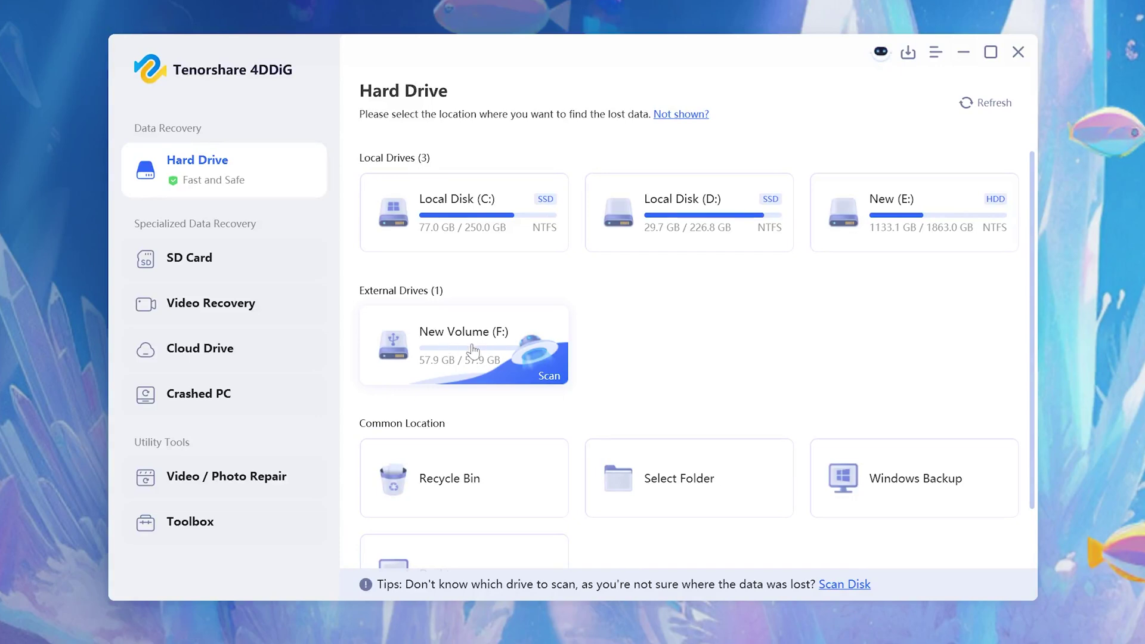
Scan New Volume (F:) for video files only, with Document and other types excluded.
click(540, 382)
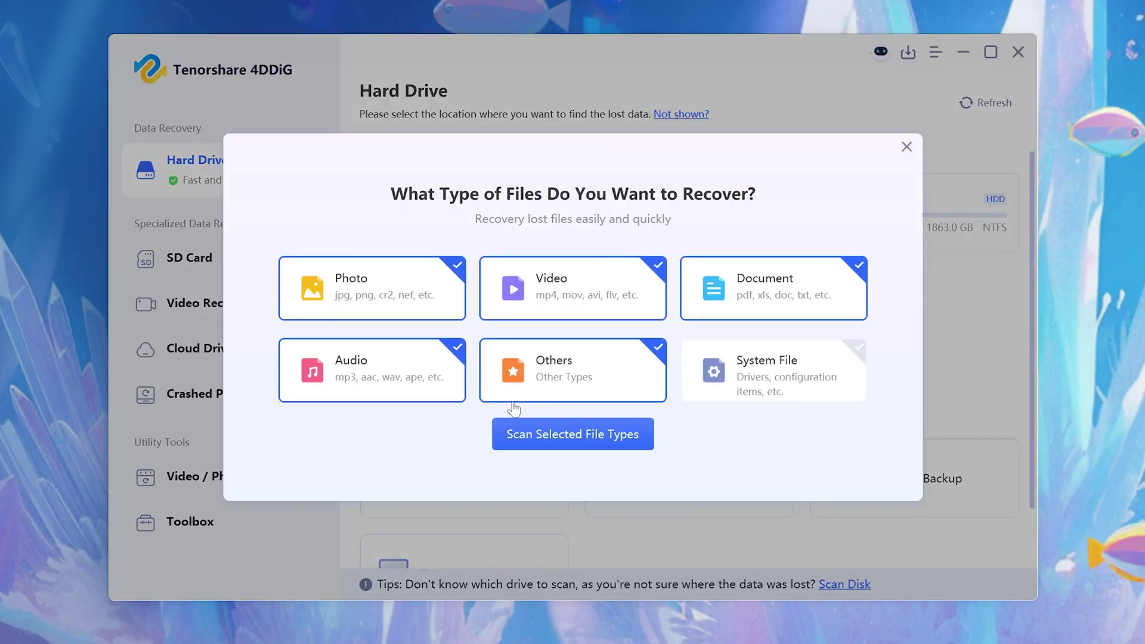
click(403, 375)
click(549, 359)
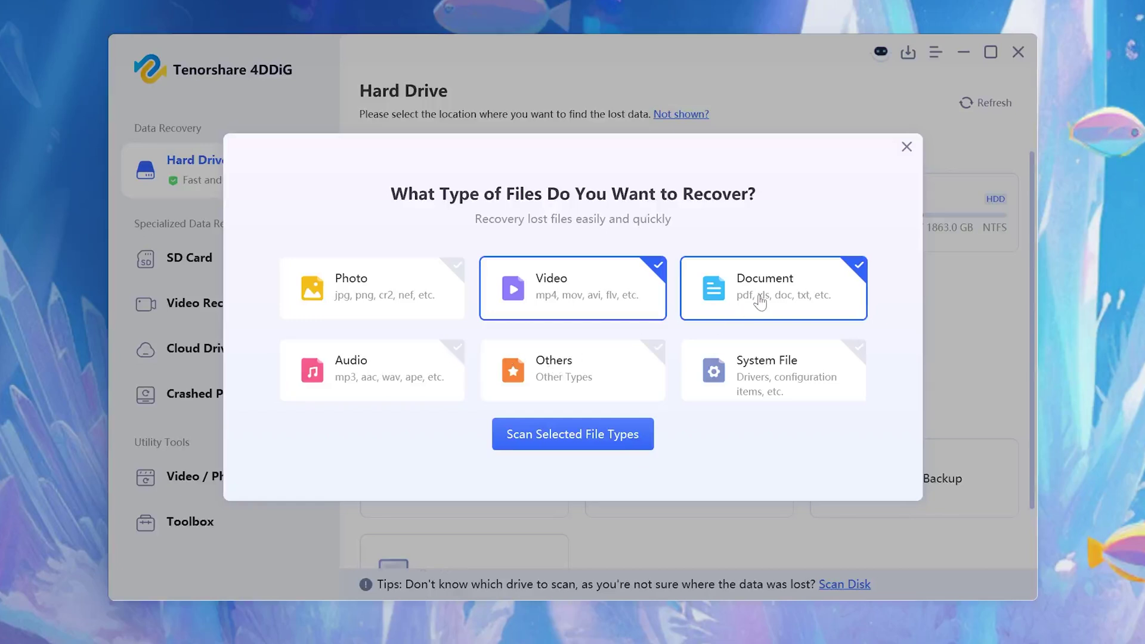
click(756, 297)
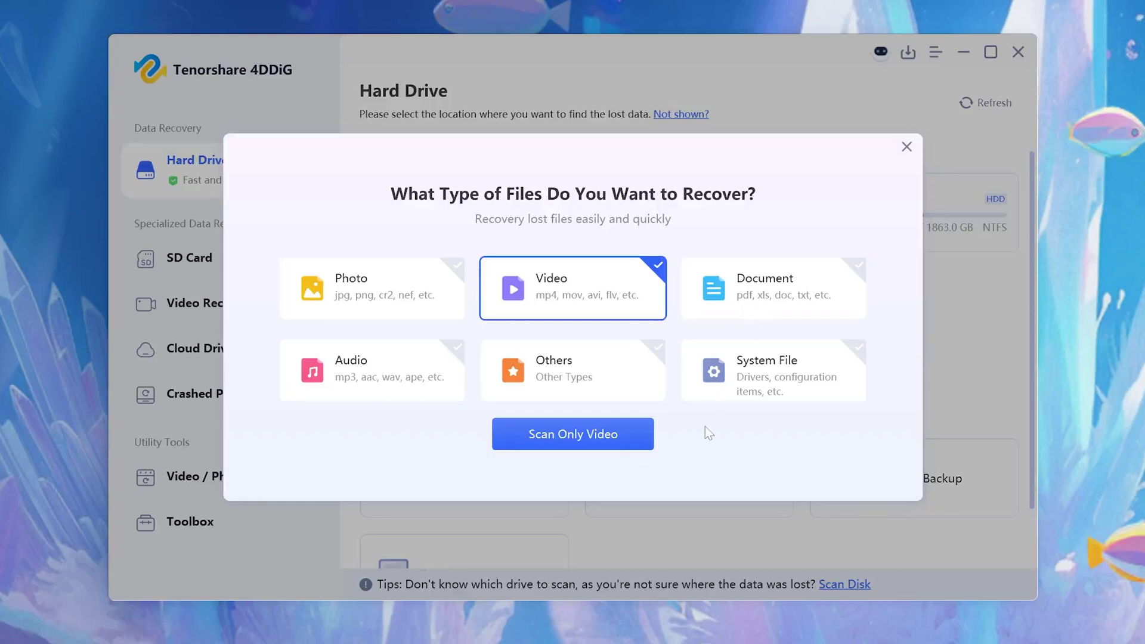
click(575, 445)
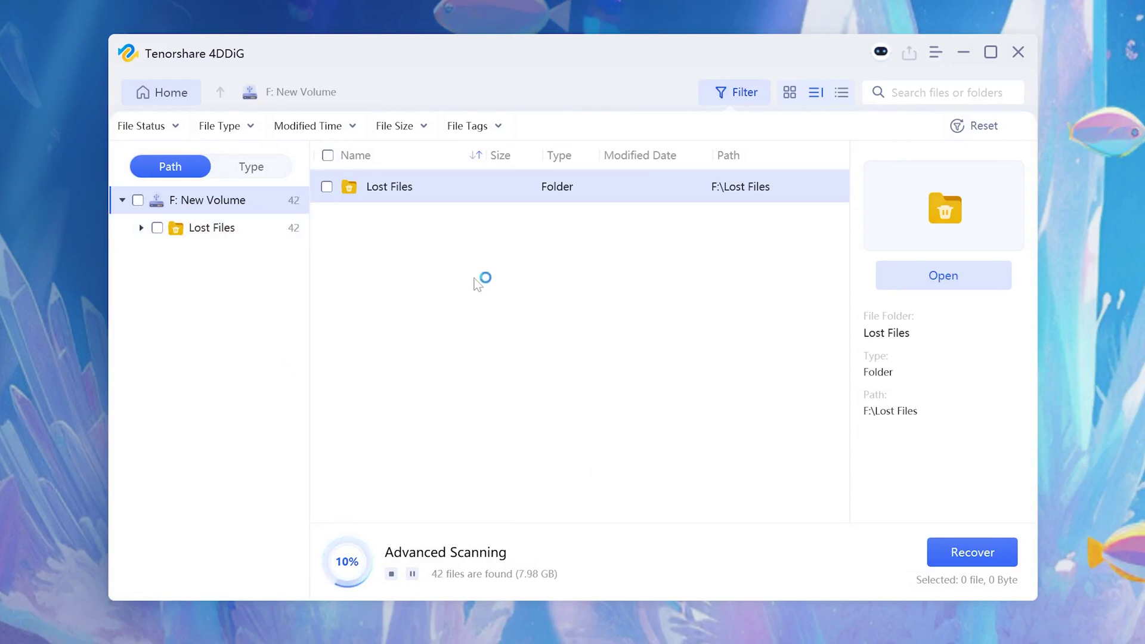
Show the found files as thumbnails grouped by type, filtered to Video > mov.
click(789, 96)
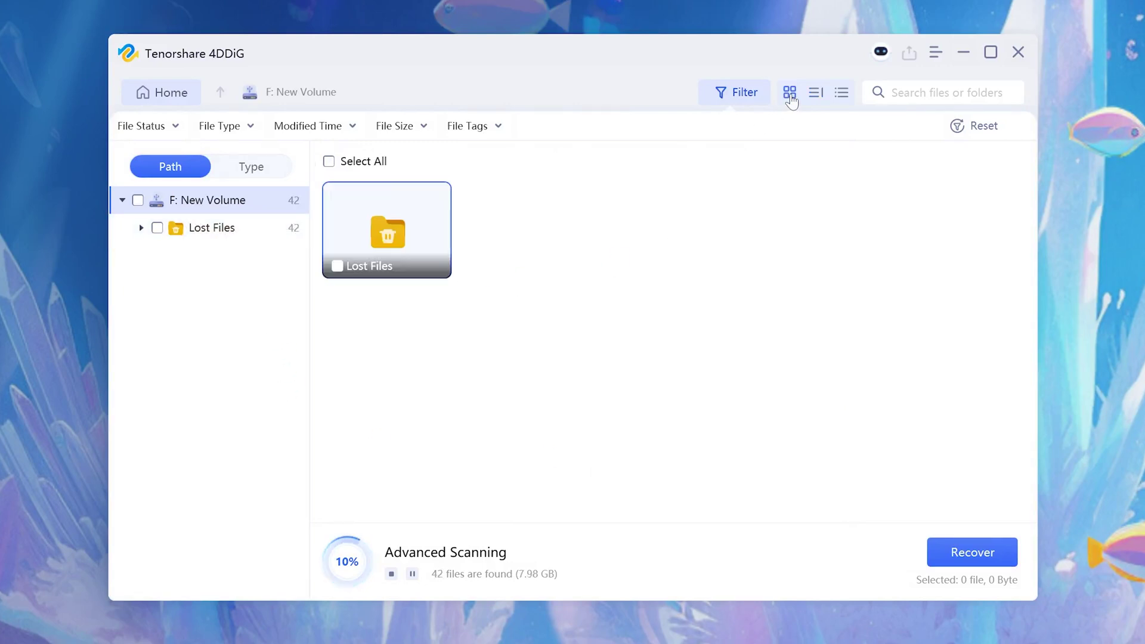
click(253, 170)
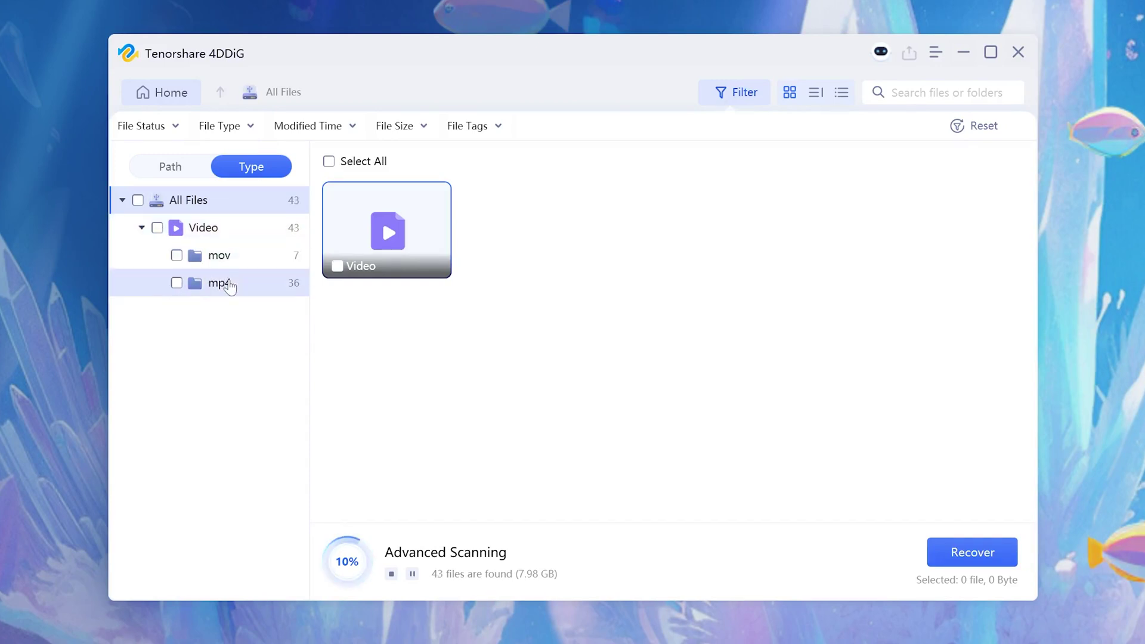
click(229, 285)
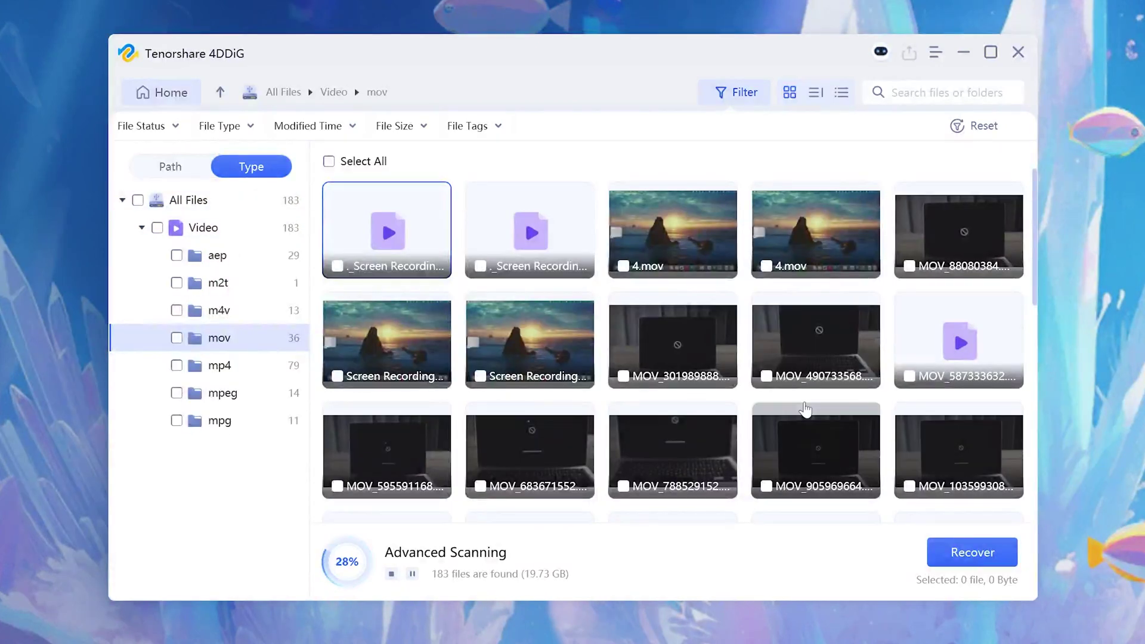
scroll(819, 408, down, 1)
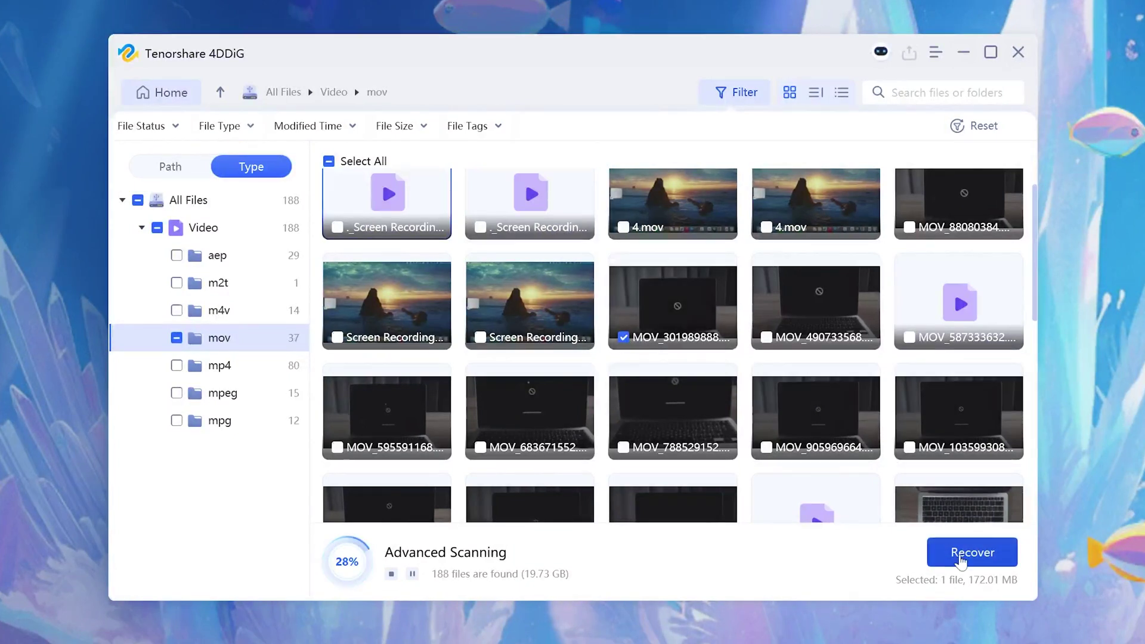
Recover the marked MOV video with Desktop chosen as the save location.
click(962, 560)
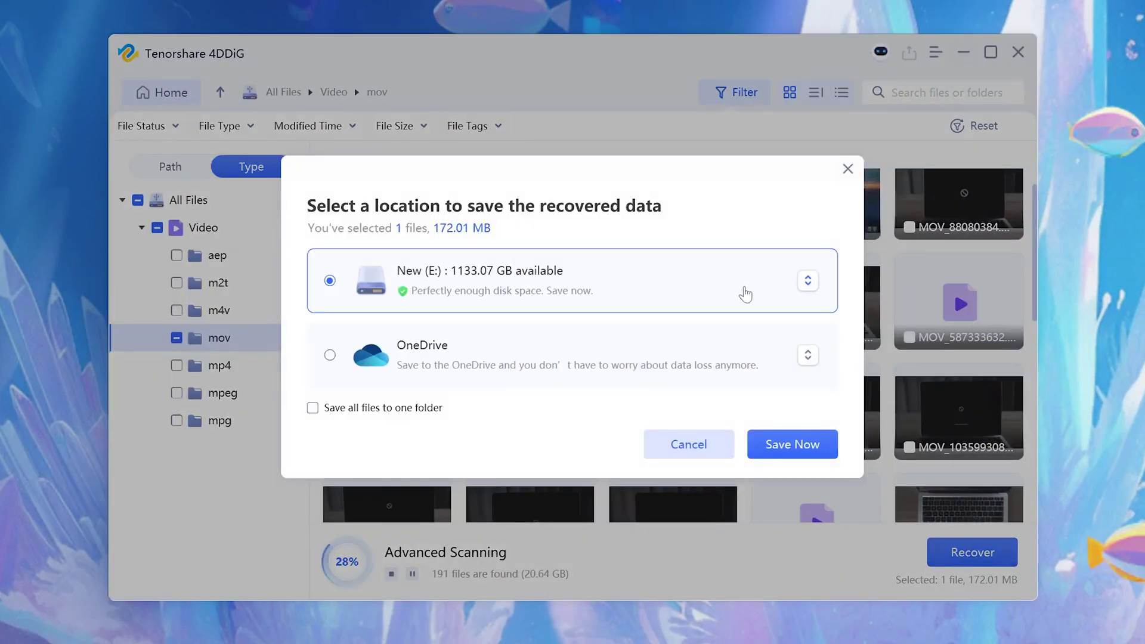
click(746, 294)
click(567, 344)
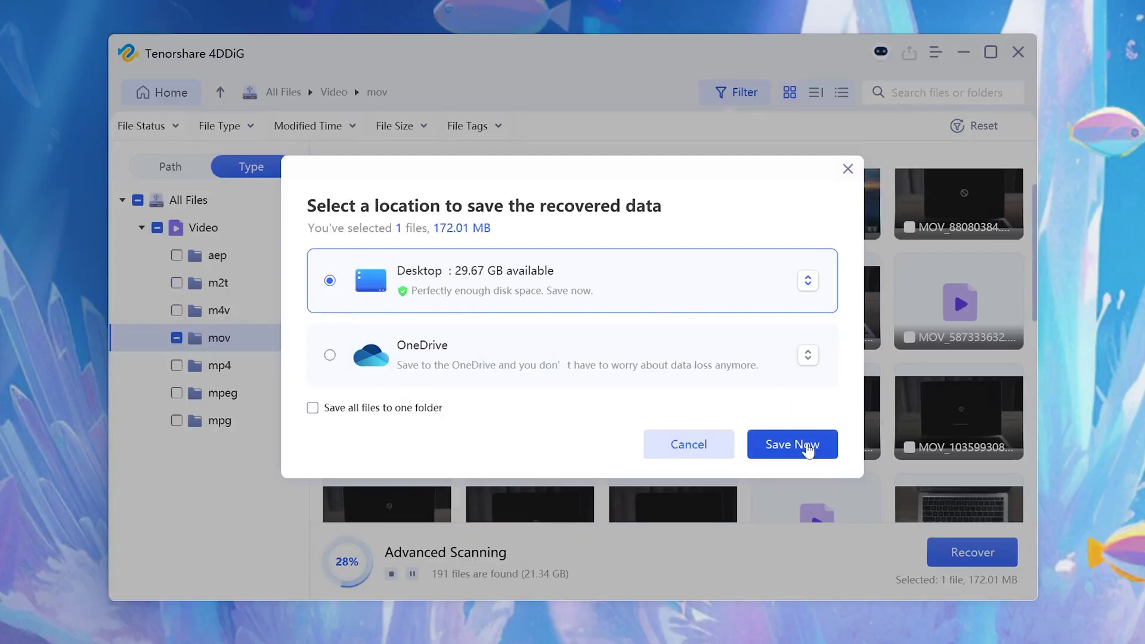
click(808, 444)
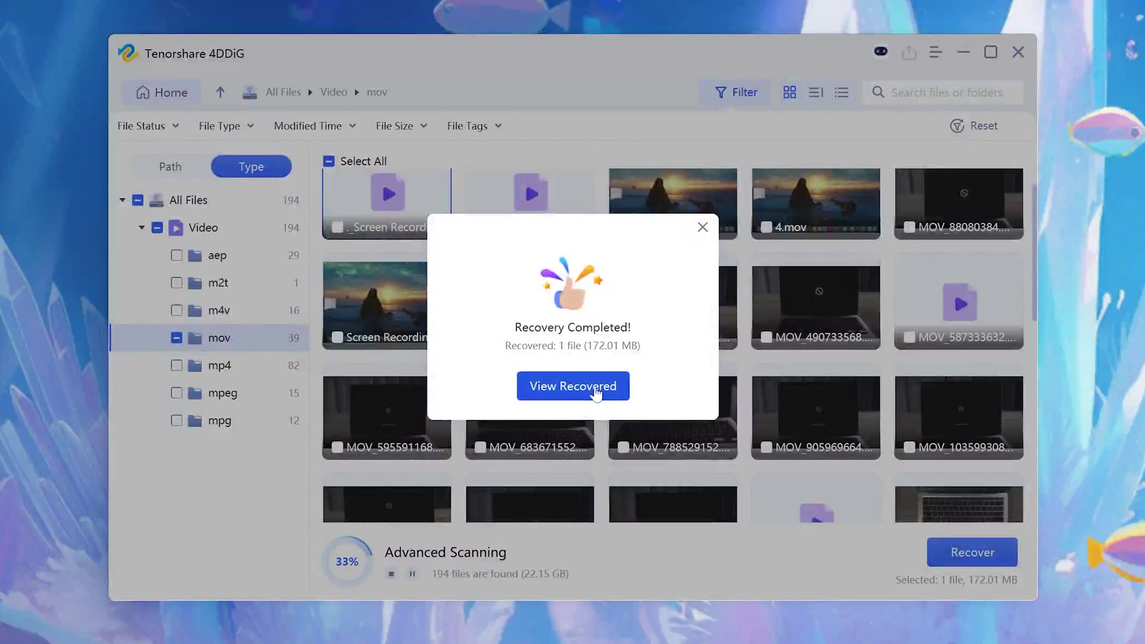
View the recovered MOV_301989888.mov under All Files > Video > mov in the output folder.
click(595, 393)
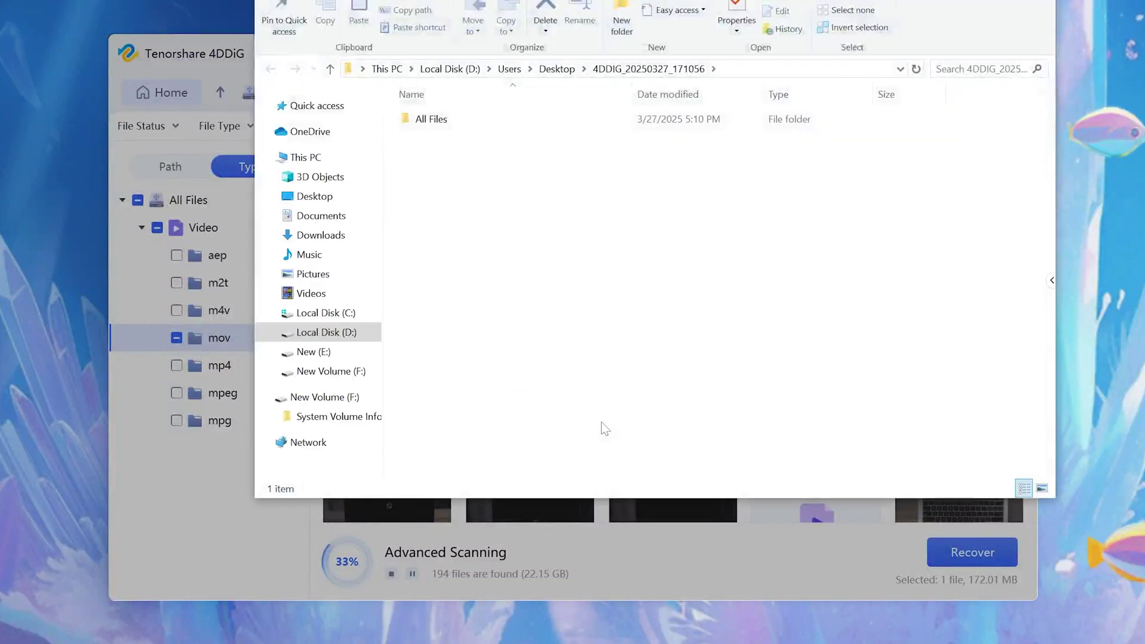
double_click(570, 125)
double_click(570, 125)
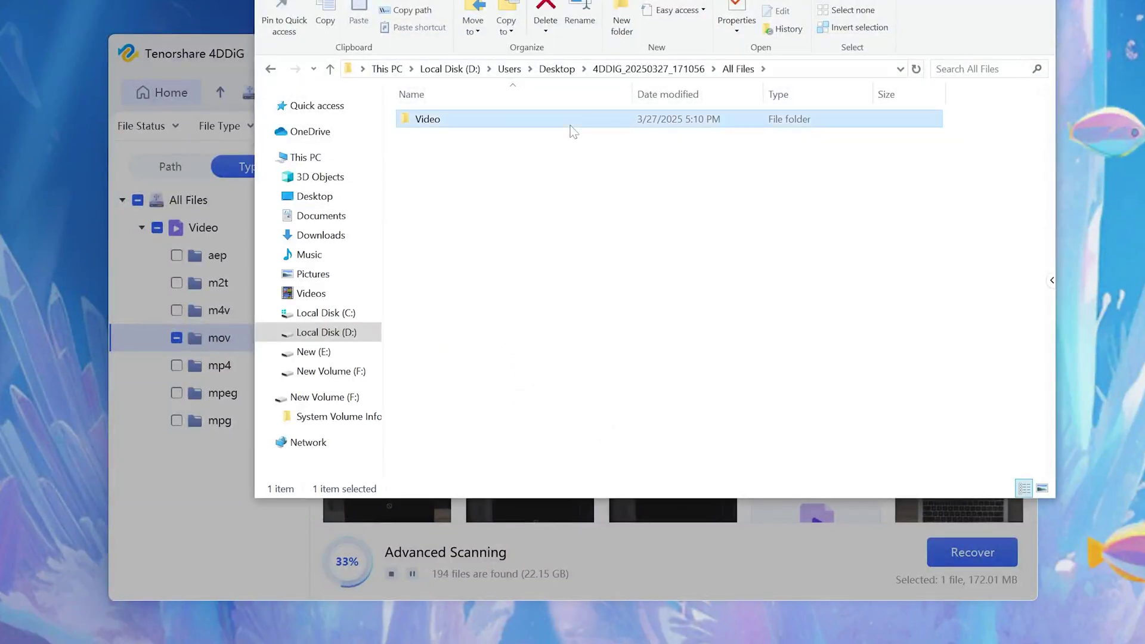
double_click(569, 126)
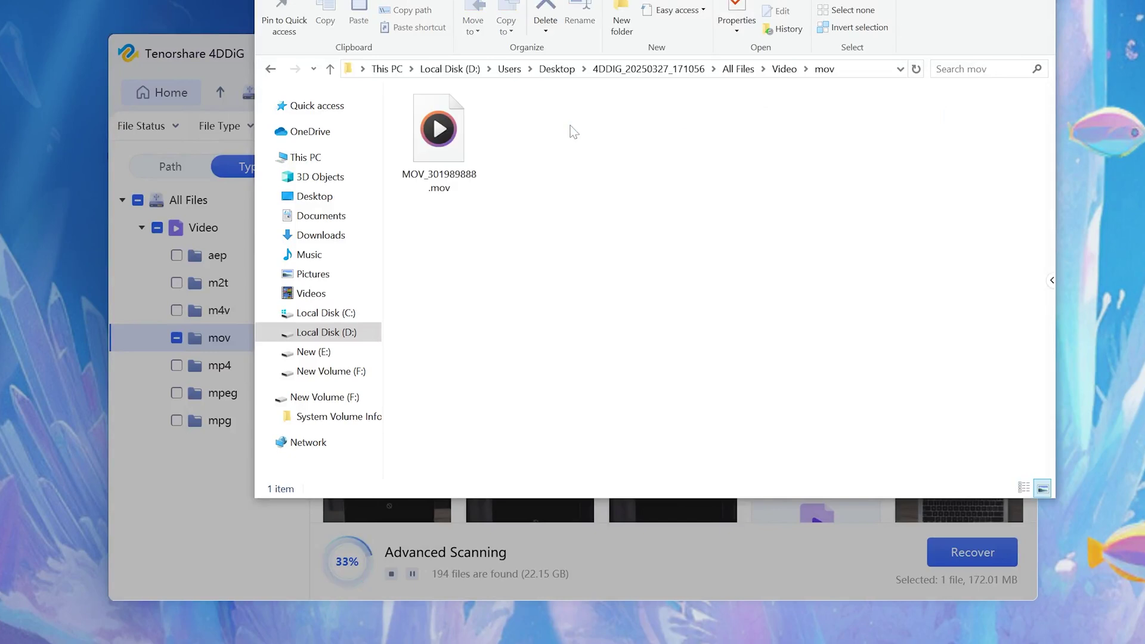
click(450, 137)
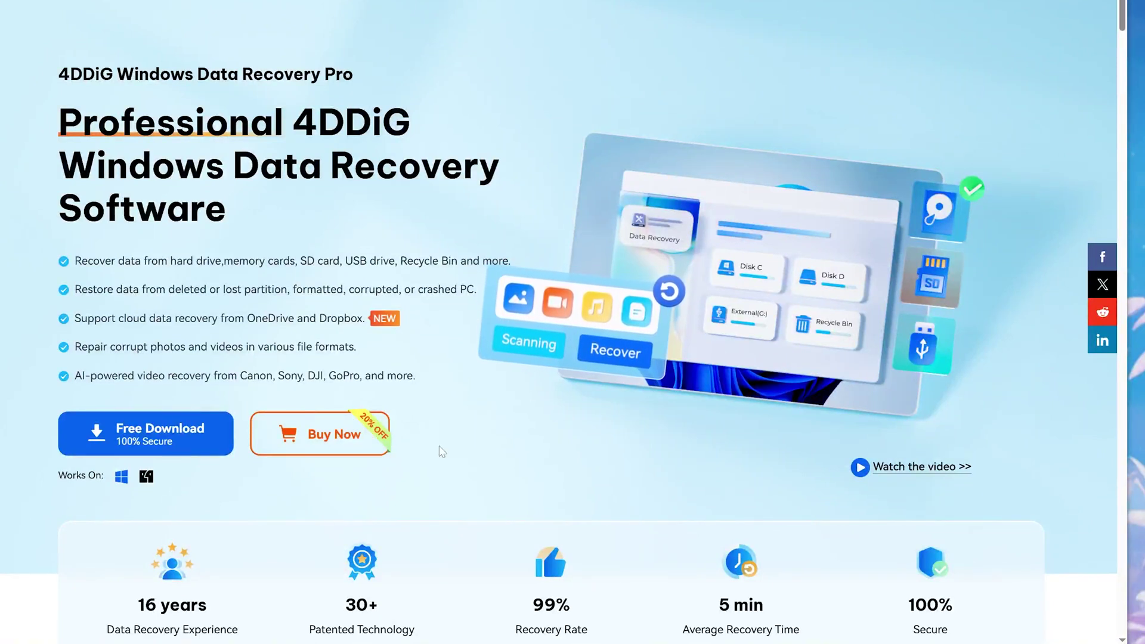
scroll(441, 451, down, 3)
scroll(442, 451, down, 3)
scroll(440, 451, down, 2)
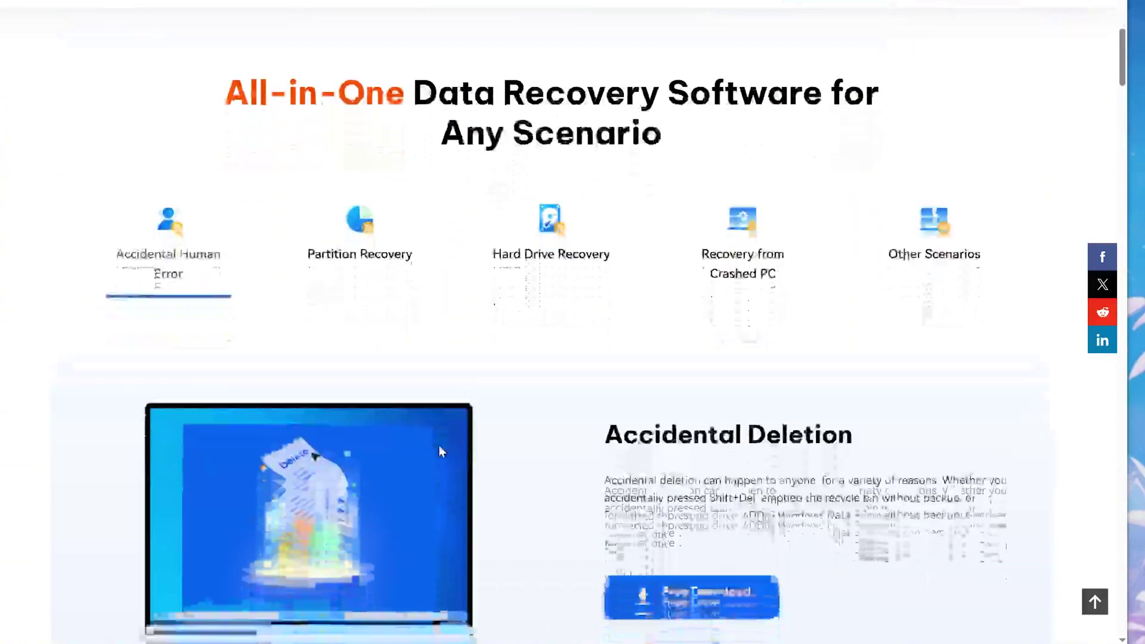
View the Partition Loss and Hard Drive Not Showing Up scenario details on the product page.
click(353, 239)
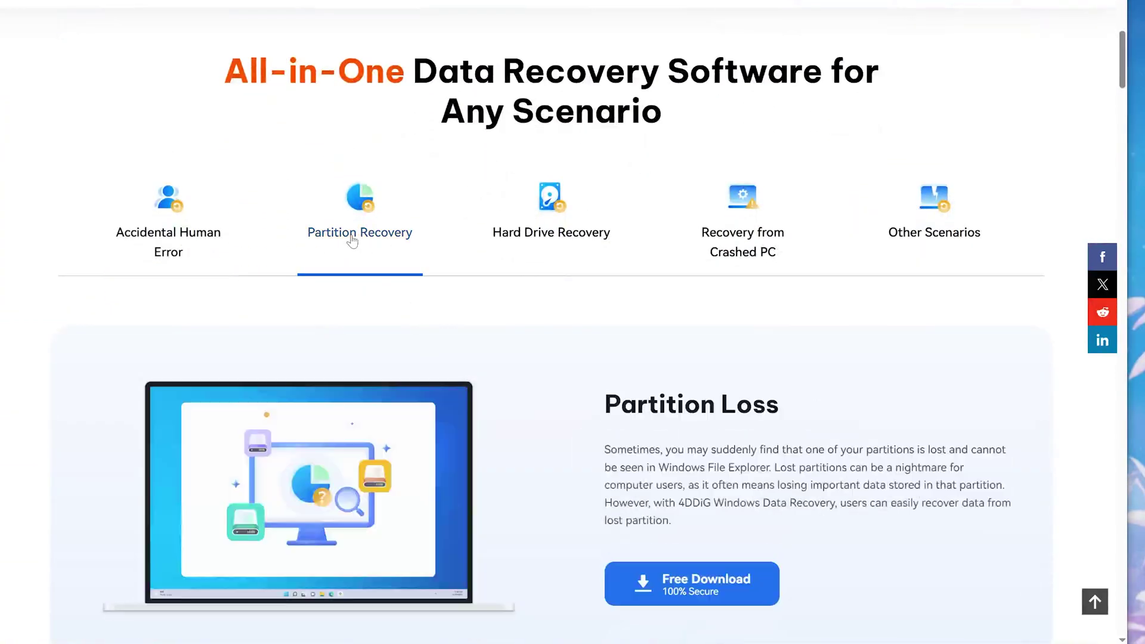
click(546, 221)
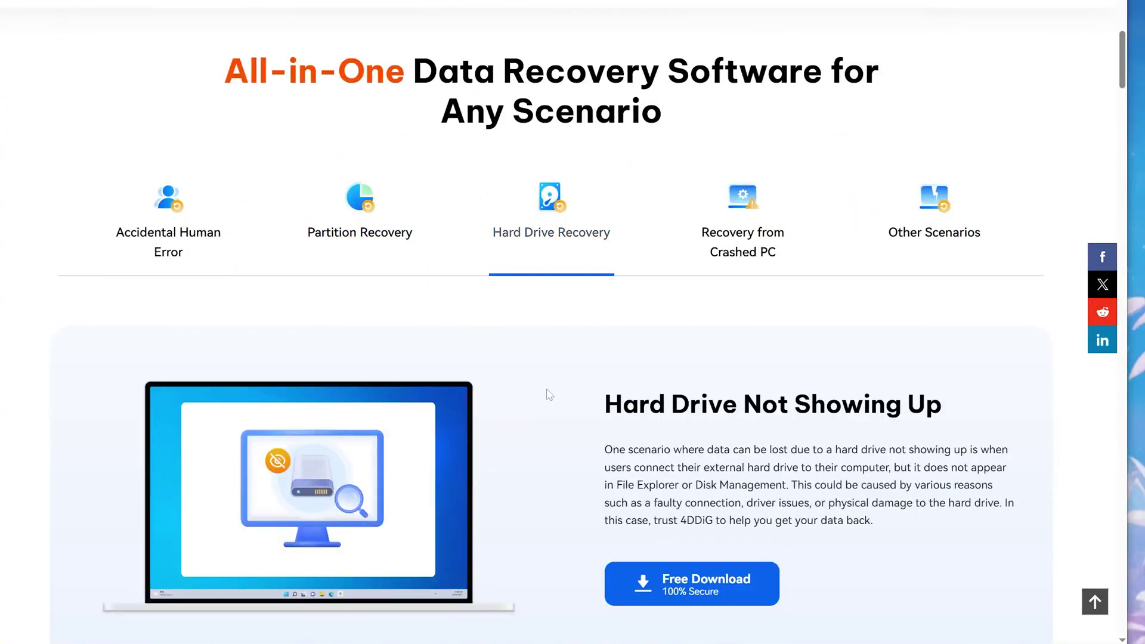
scroll(548, 394, down, 1)
scroll(548, 395, down, 3)
scroll(548, 394, down, 3)
scroll(545, 403, down, 3)
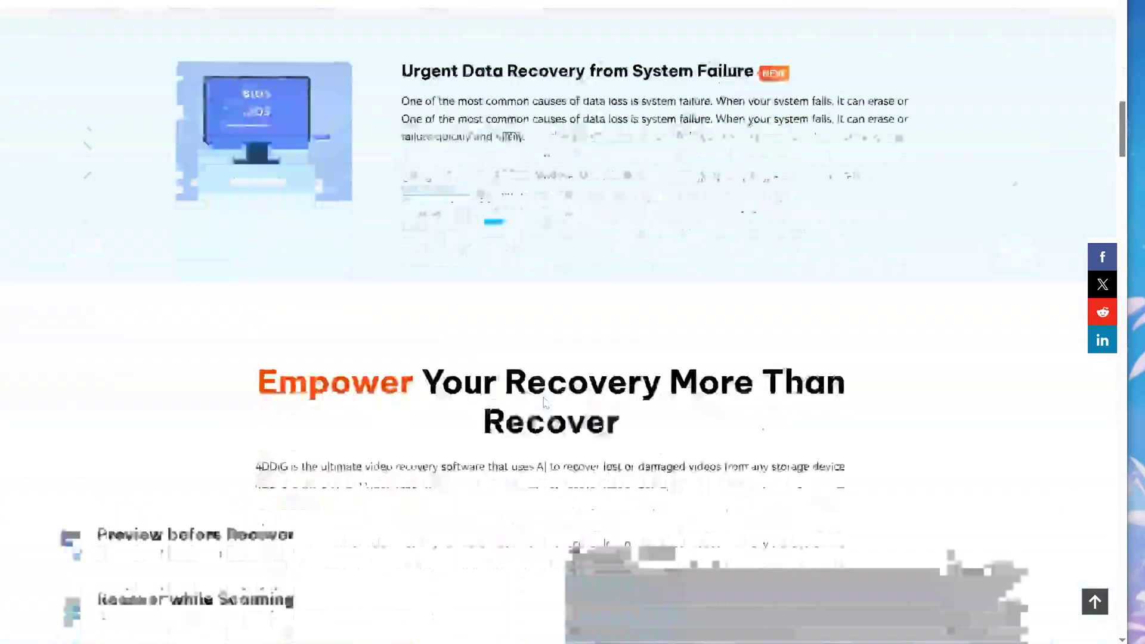